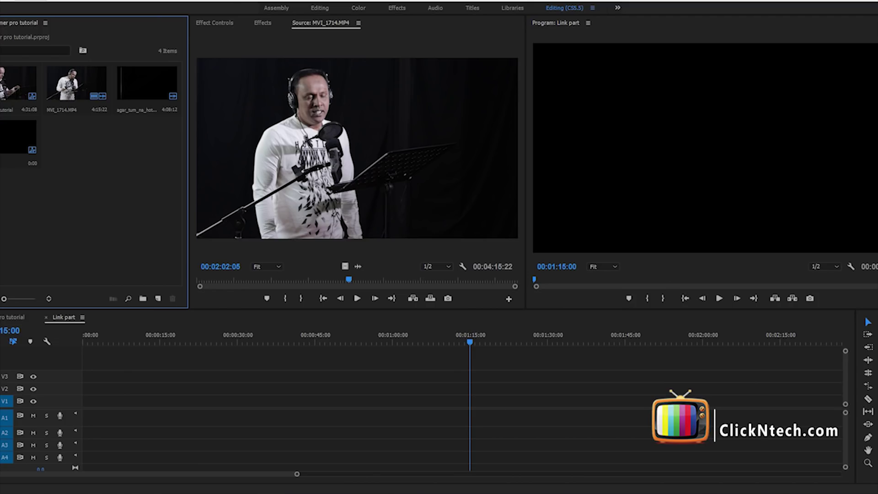
- Import the agar_tum_na_hote_karaoke_male video and place it at the start of track V1, keeping the existing sequence settings
{"action": "key", "text": "ctrl+i"}
{"action": "double_click", "coordinate": [438, 109]}
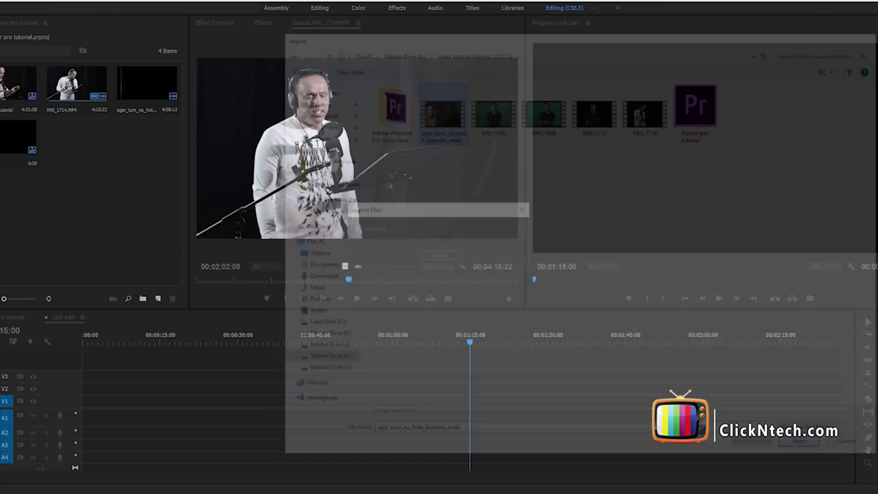
{"action": "left_click_drag", "start_coordinate": [77, 137], "coordinate": [84, 403]}
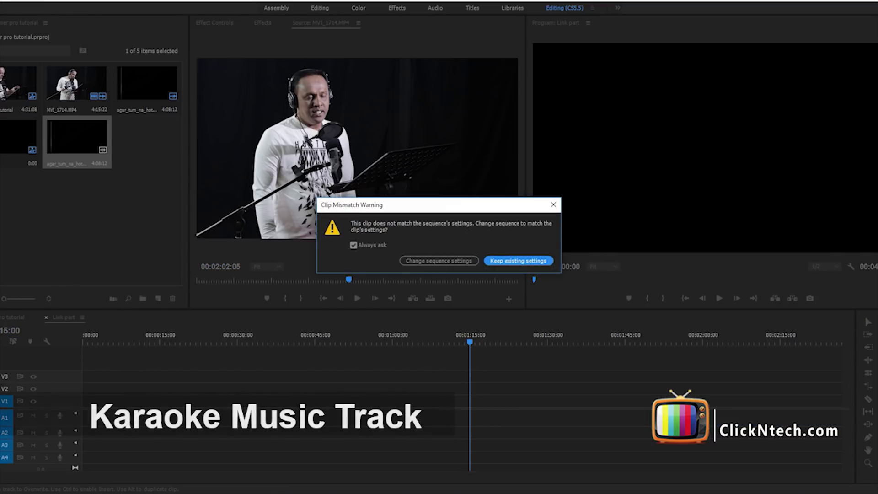
{"action": "key", "text": "Return"}
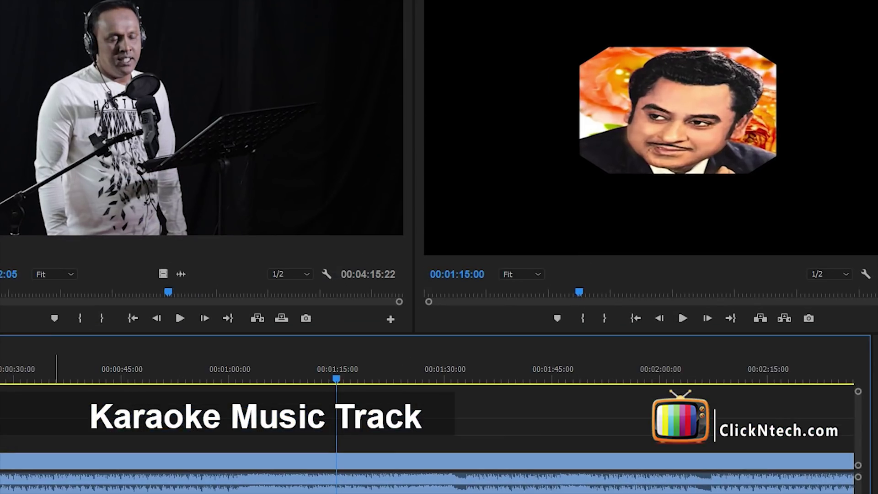
{"action": "key", "text": "minus"}
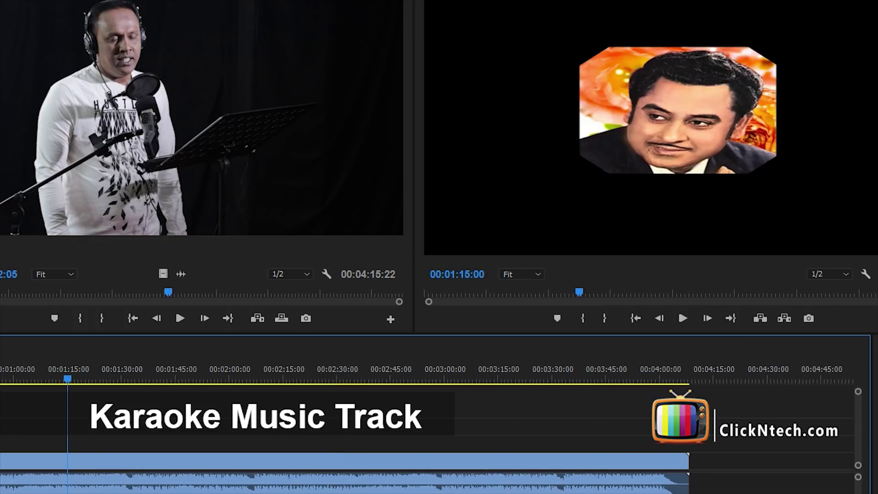
{"action": "scroll", "coordinate": [345, 453], "scroll_direction": "up", "scroll_amount": 1}
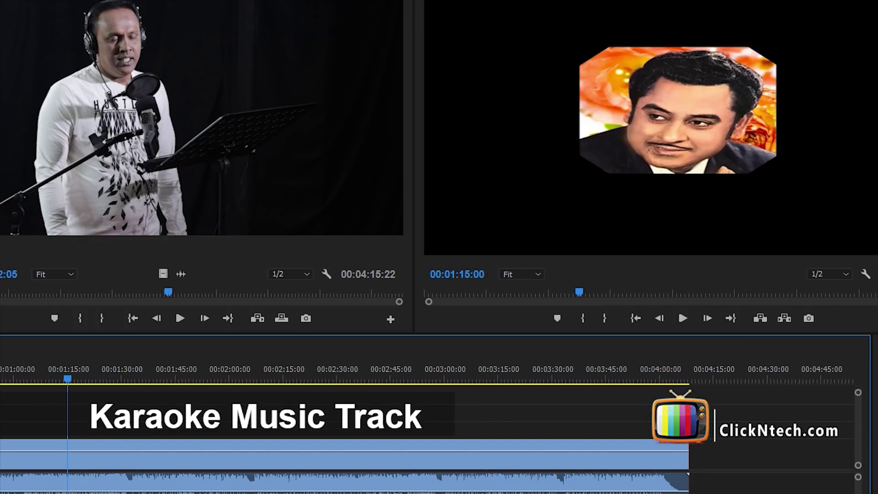
{"action": "key", "text": "equal"}
{"action": "key", "text": "equal"}
{"action": "key", "text": "Home"}
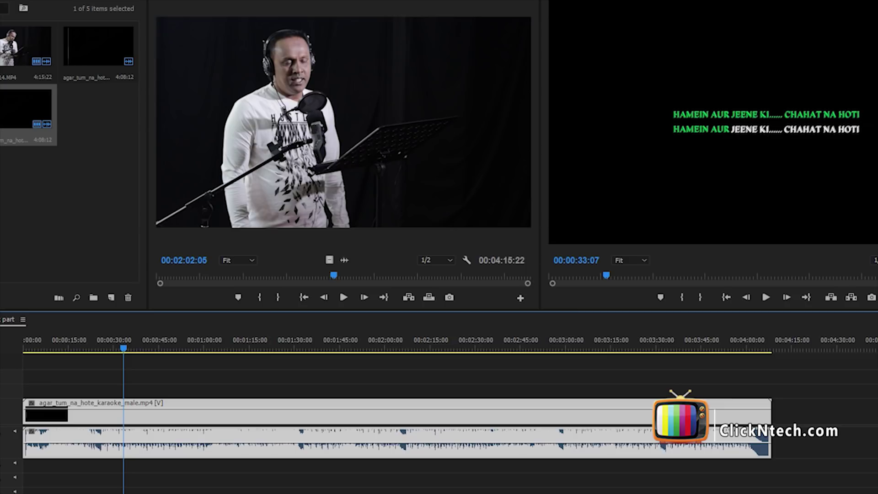
- Add the MVI_1714.MP4 clip to tracks V1 and A1, a little after the end of the karaoke clip
{"action": "left_click", "coordinate": [92, 192]}
{"action": "left_click_drag", "start_coordinate": [25, 48], "coordinate": [798, 411]}
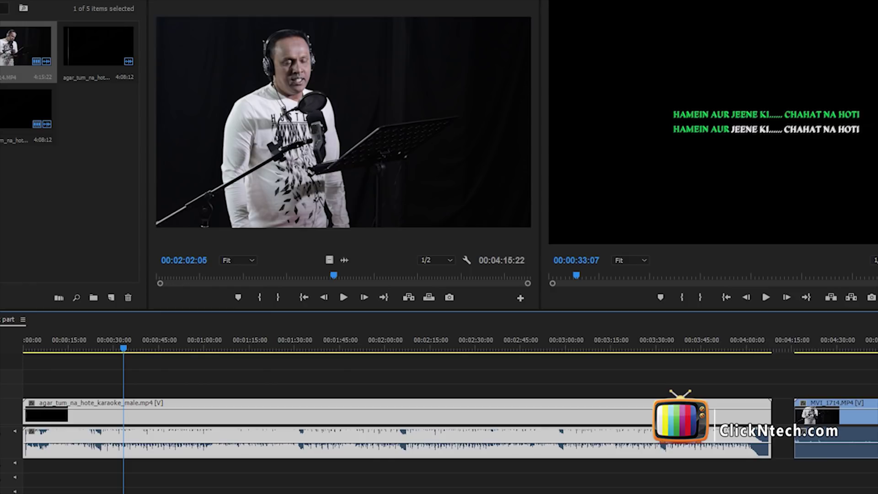
{"action": "scroll", "coordinate": [440, 412], "scroll_direction": "down", "scroll_amount": 3}
{"action": "scroll", "coordinate": [439, 411], "scroll_direction": "up", "scroll_amount": 3}
- Position the playhead at 00:00:23:23 in the karaoke clip, where the first lyrics show
{"action": "left_click", "coordinate": [67, 339]}
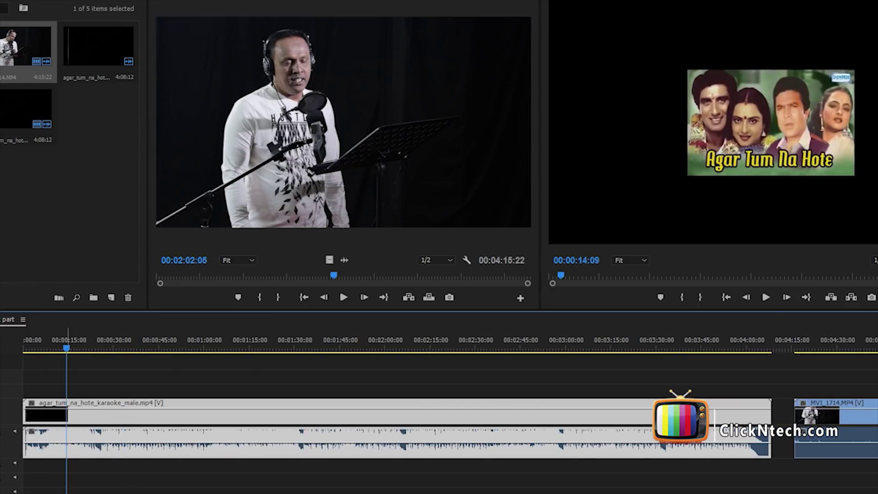
{"action": "key", "text": "="}
{"action": "key", "text": "="}
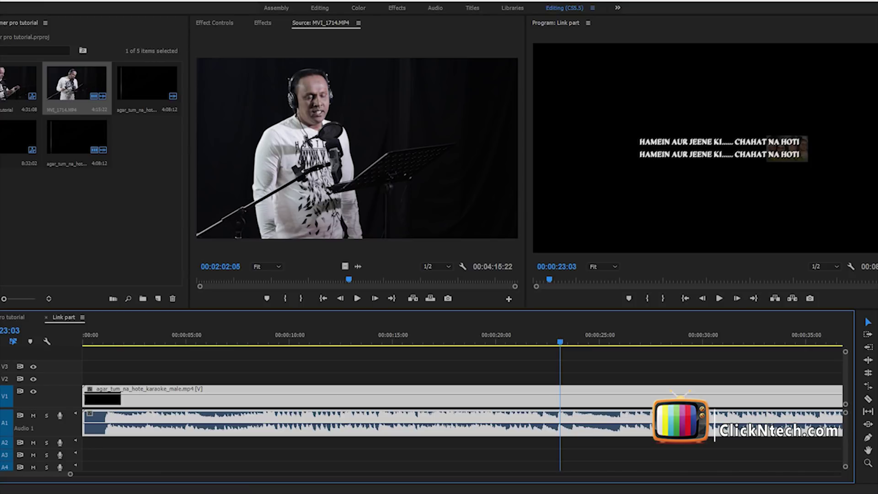
{"action": "key", "text": "Right"}
{"action": "key", "text": "Right"}
{"action": "key", "text": "Right"}
{"action": "key", "text": "Right"}
{"action": "key", "text": "Right"}
{"action": "key", "text": "Right"}
{"action": "key", "text": "Right"}
{"action": "key", "text": "Right"}
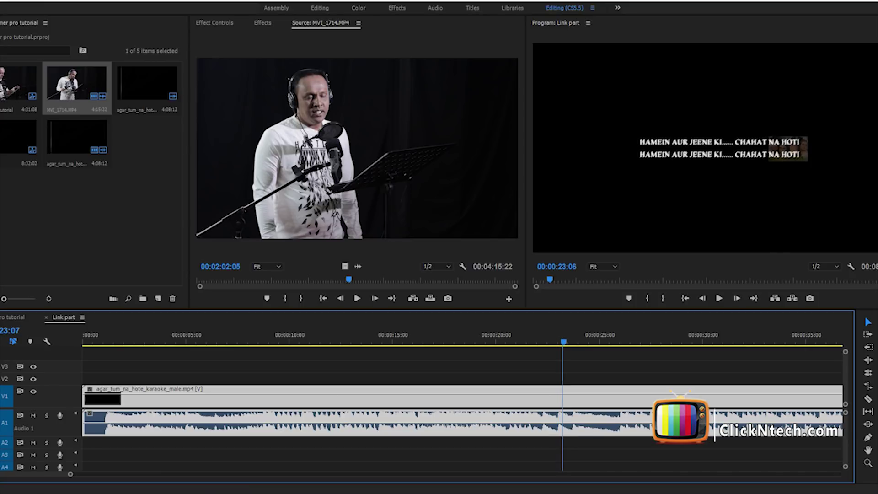
{"action": "key", "text": "Right"}
{"action": "key", "text": "Right"}
{"action": "key", "text": "Right"}
{"action": "key", "text": "Right"}
{"action": "key", "text": "Right"}
{"action": "key", "text": "Right"}
{"action": "key", "text": "Right"}
{"action": "key", "text": "Right"}
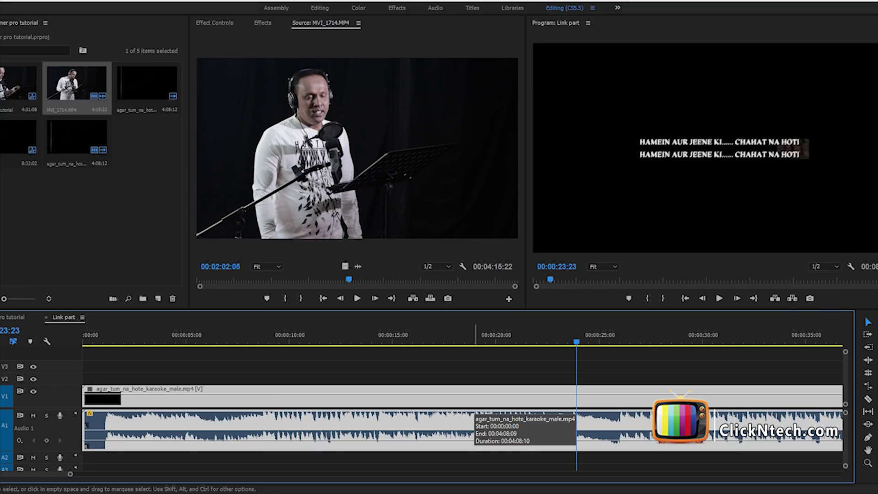
- Move the MVI_1714.MP4 clip onto tracks V2 and A2 and snap its start to the playhead at 00:00:23:23
{"action": "key", "text": "minus"}
{"action": "key", "text": "minus"}
{"action": "key", "text": "minus"}
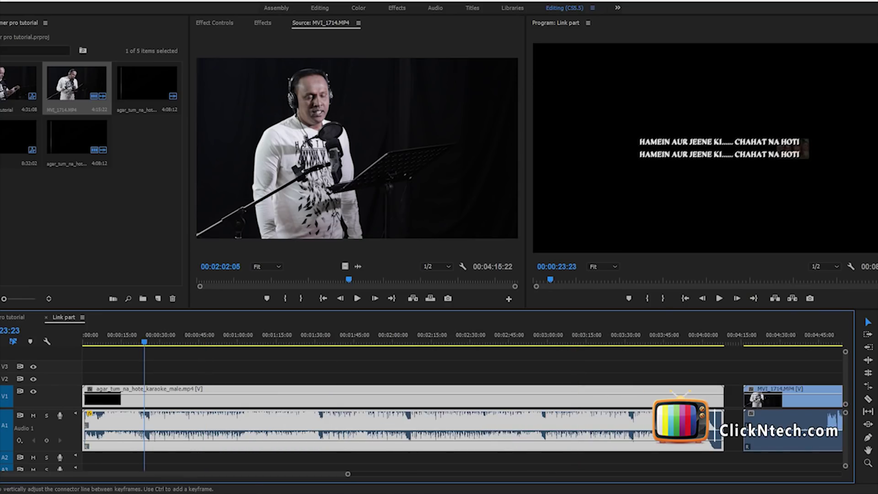
{"action": "key", "text": "minus"}
{"action": "left_click_drag", "start_coordinate": [135, 405], "coordinate": [212, 405]}
{"action": "left_click", "coordinate": [286, 411]}
{"action": "left_click_drag", "start_coordinate": [286, 411], "coordinate": [284, 437]}
{"action": "left_click_drag", "start_coordinate": [247, 322], "coordinate": [238, 283]}
{"action": "left_click_drag", "start_coordinate": [470, 379], "coordinate": [136, 378]}
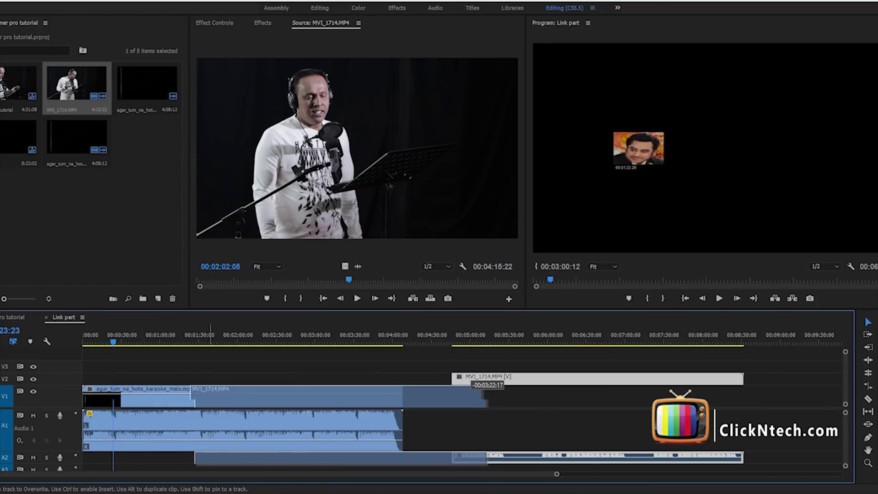
{"action": "key", "text": "equal"}
{"action": "key", "text": "equal"}
{"action": "key", "text": "equal"}
{"action": "key", "text": "equal"}
{"action": "key", "text": "equal"}
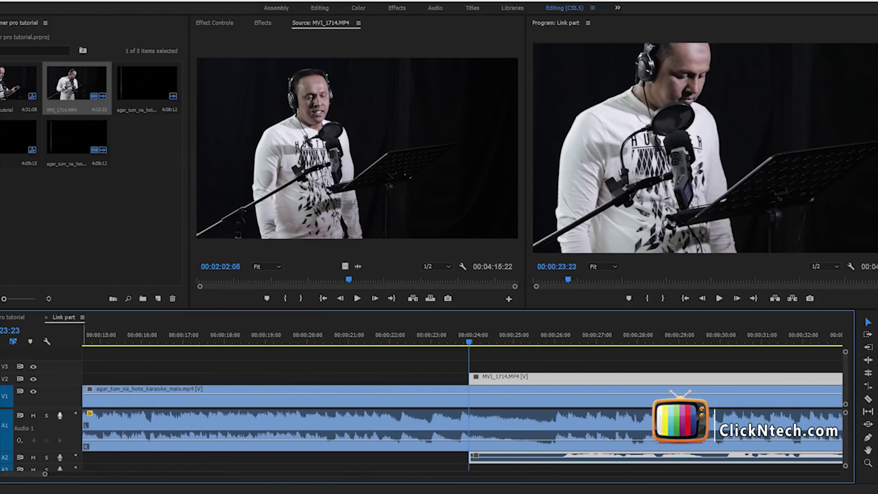
{"action": "left_click_drag", "start_coordinate": [469, 379], "coordinate": [574, 379]}
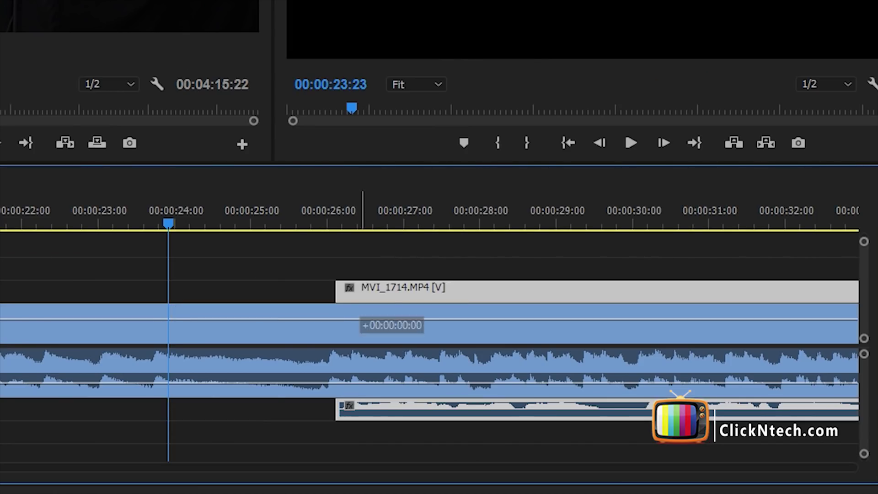
{"action": "left_click_drag", "start_coordinate": [335, 293], "coordinate": [168, 293]}
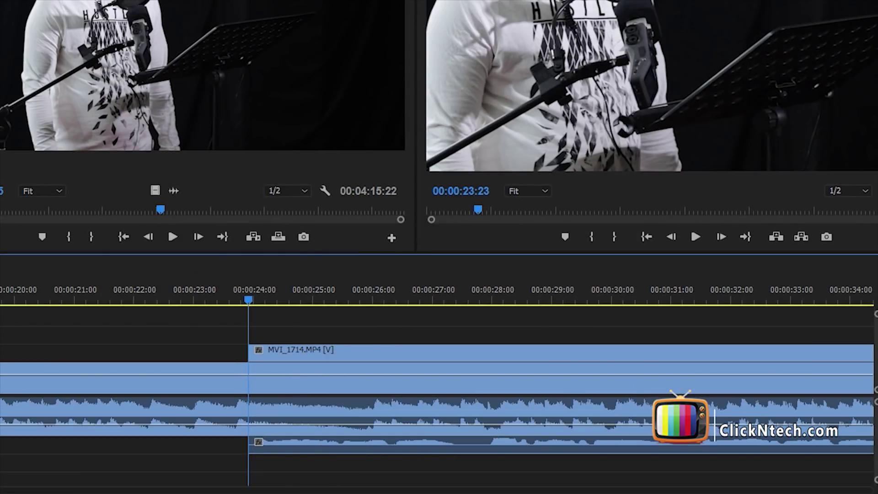
- Enlarge track A2 and slightly raise the volume line of the MVI_1714.MP4 audio
{"action": "key", "text": "minus"}
{"action": "key", "text": "minus"}
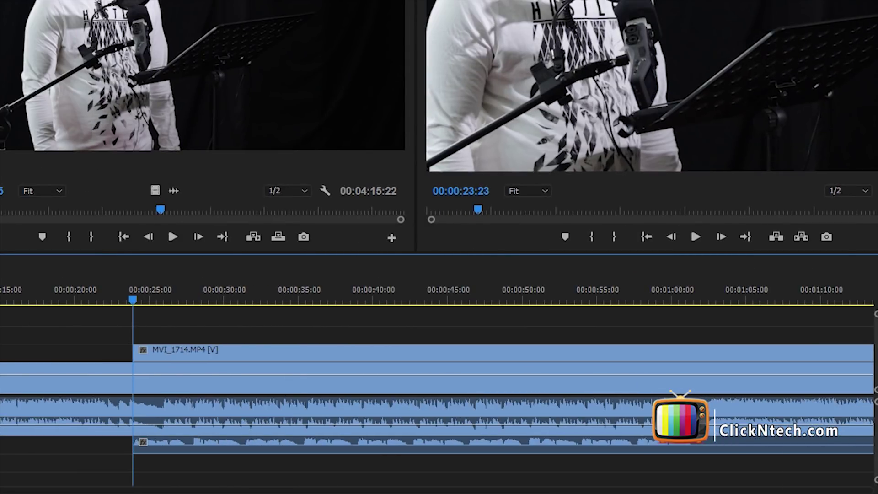
{"action": "scroll", "coordinate": [503, 445], "scroll_direction": "up", "scroll_amount": 3}
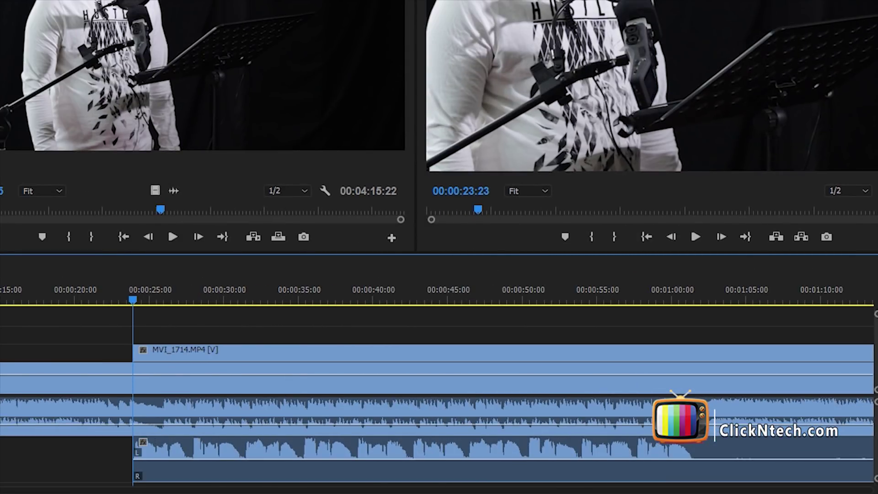
{"action": "left_click_drag", "start_coordinate": [225, 459], "coordinate": [225, 453]}
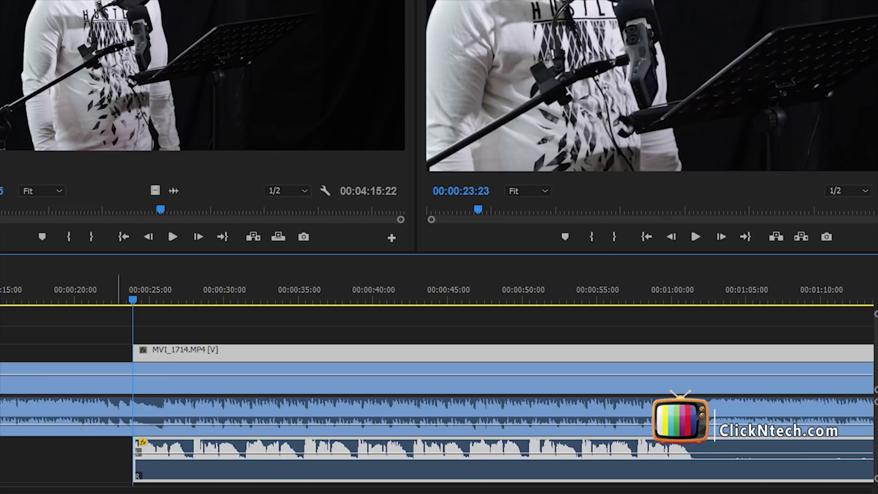
{"action": "left_click", "coordinate": [118, 353]}
{"action": "left_click", "coordinate": [115, 334]}
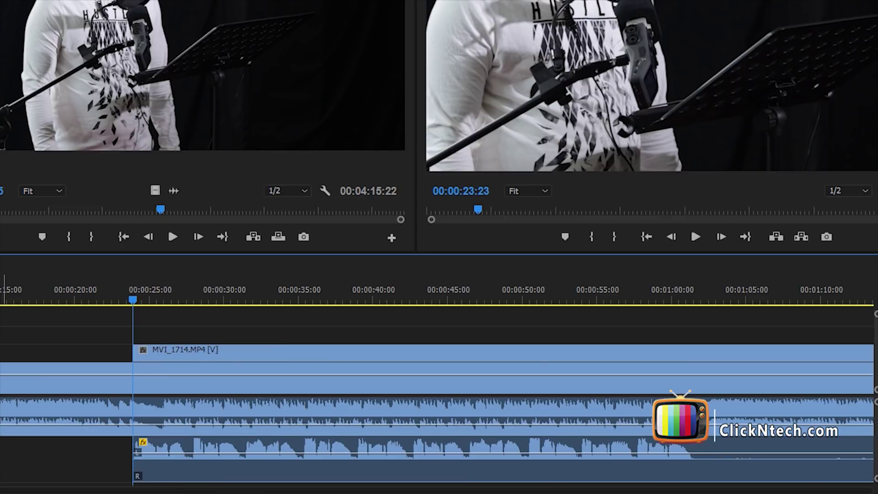
- Play the sequence from about 00:00:18 to check how the singer's clip lines up with the karaoke music
{"action": "left_click", "coordinate": [48, 292]}
{"action": "key", "text": "space"}
{"action": "key", "text": "space"}
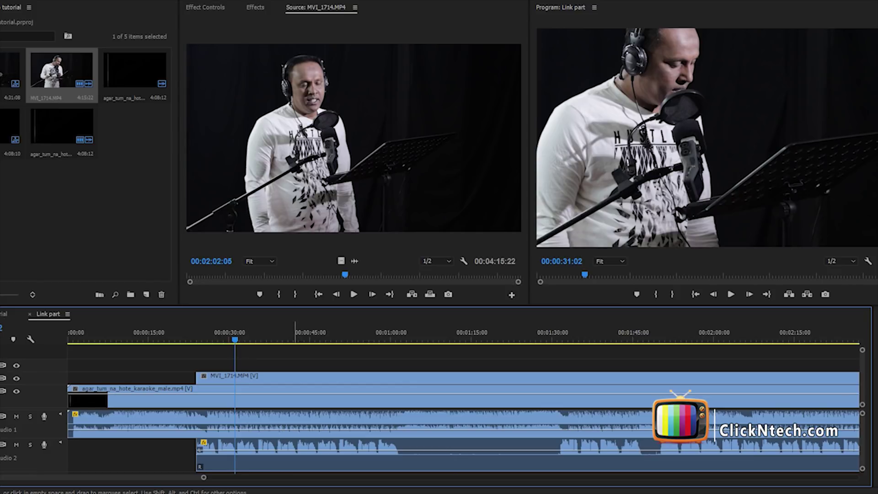
{"action": "left_click", "coordinate": [258, 398]}
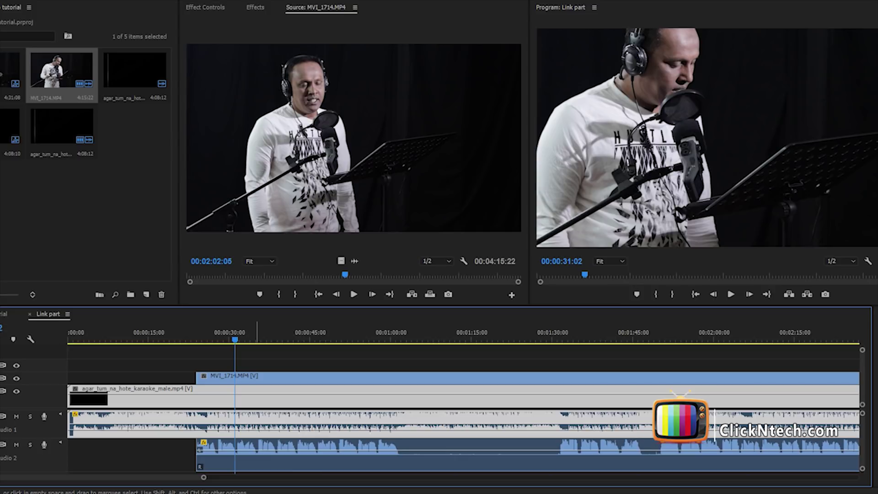
{"action": "key", "text": "ctrl+shift+a"}
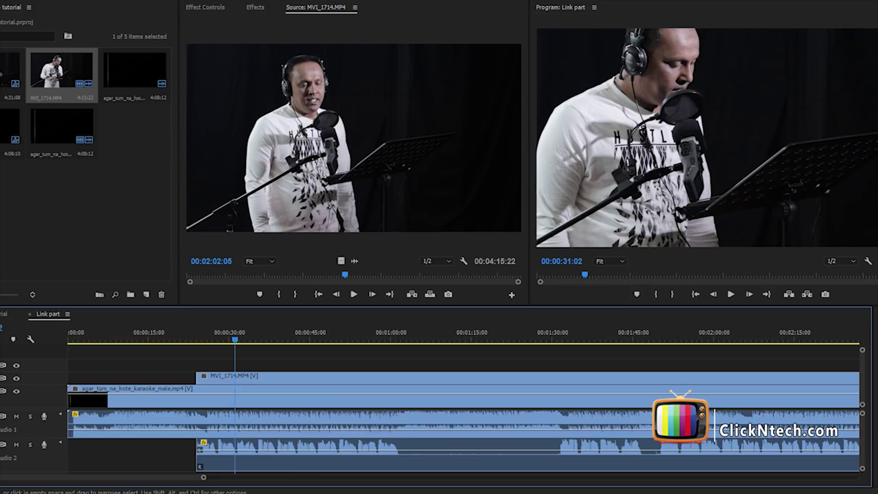
{"action": "scroll", "coordinate": [37, 423], "scroll_direction": "down", "scroll_amount": 2}
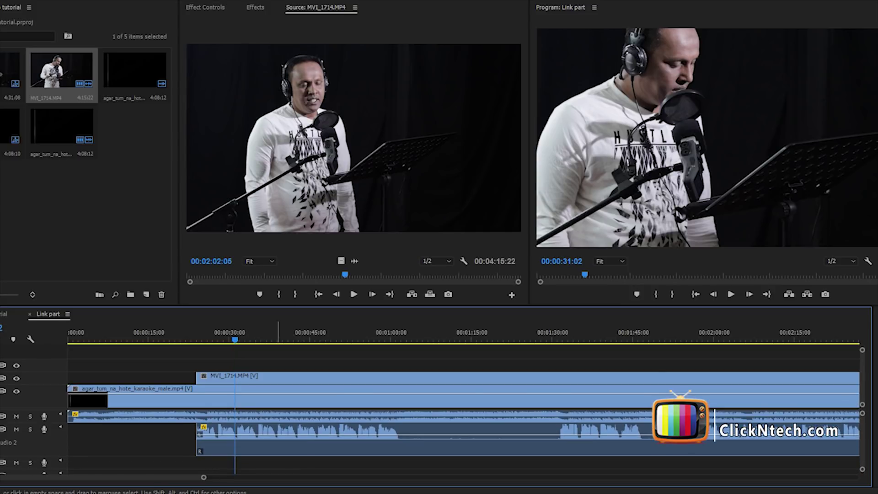
{"action": "left_click", "coordinate": [277, 379]}
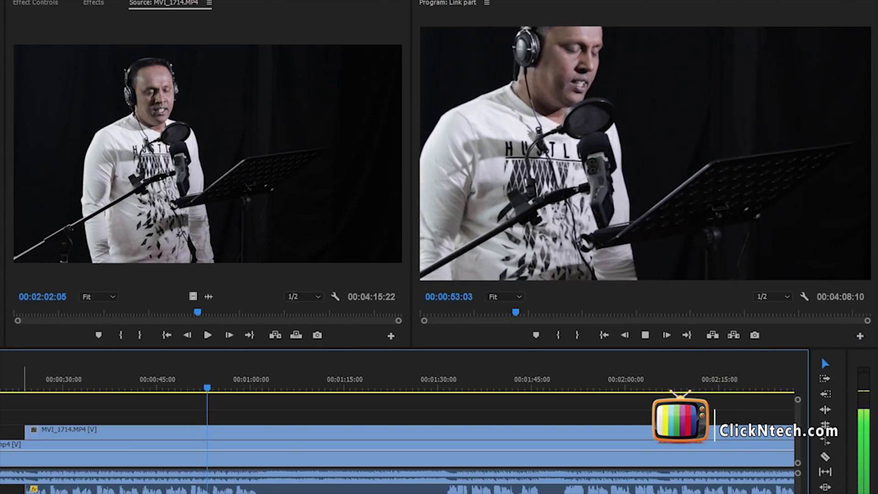
{"action": "left_click", "coordinate": [146, 432]}
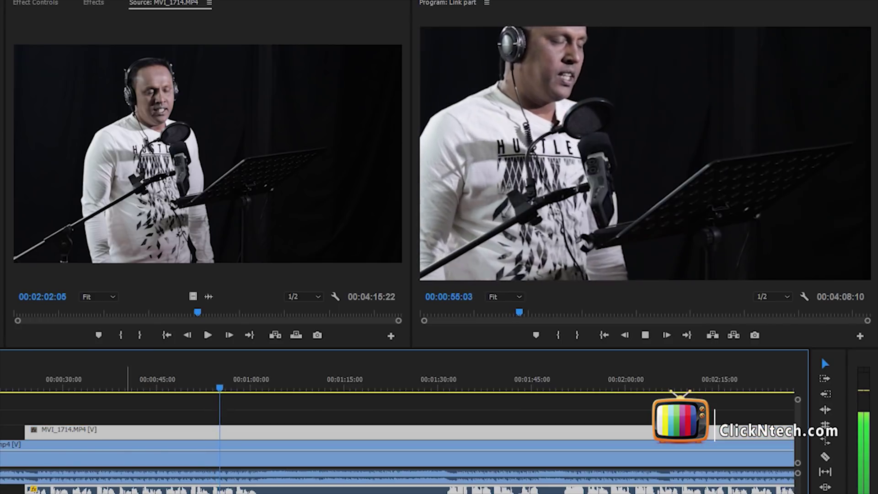
{"action": "left_click", "coordinate": [153, 409]}
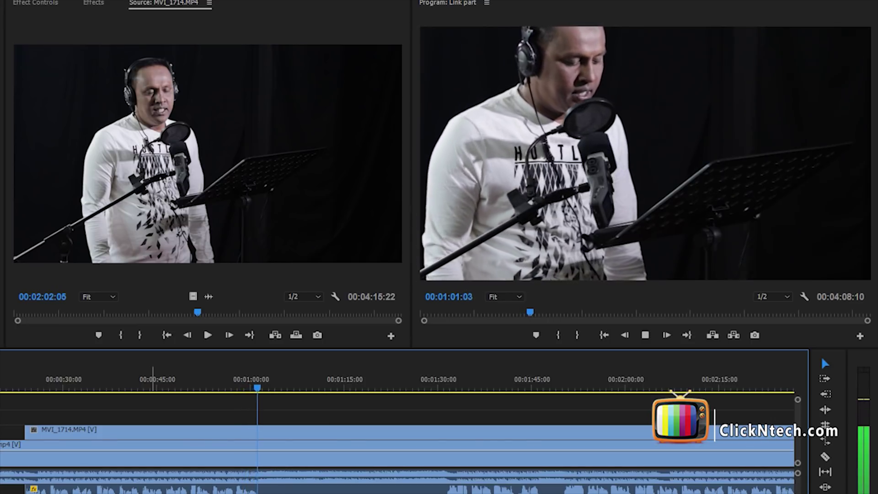
{"action": "key", "text": "space"}
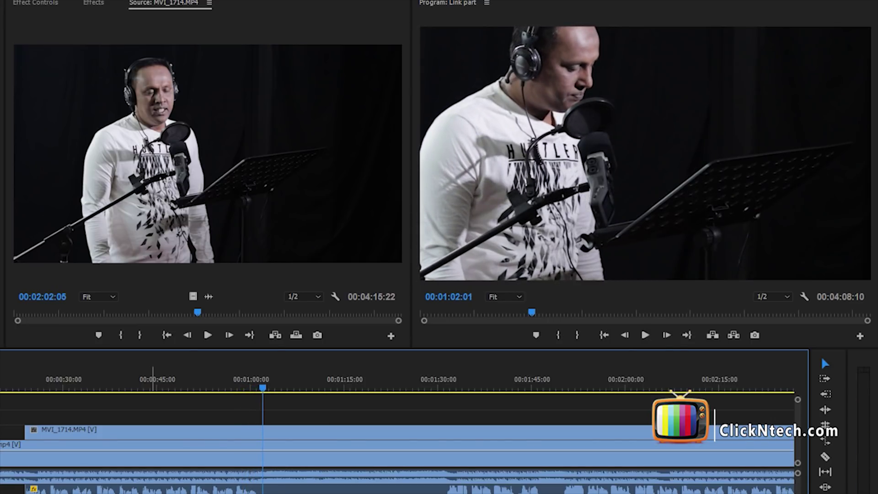